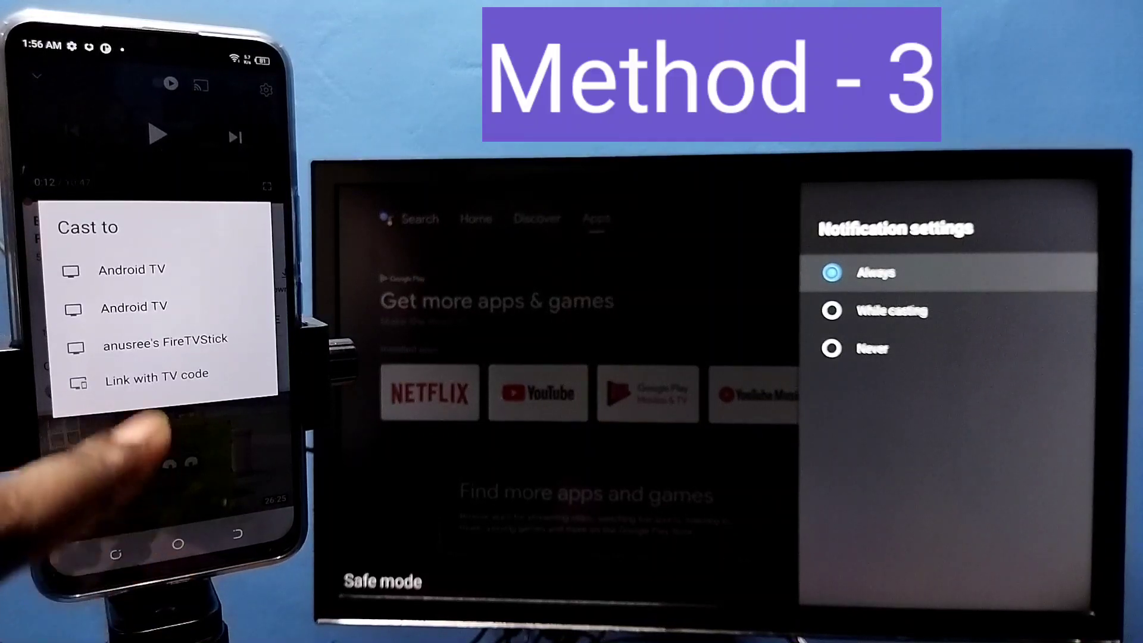
Cast Big Buck Bunny from YouTube to the Android TV, then disconnect the cast.
click(134, 306)
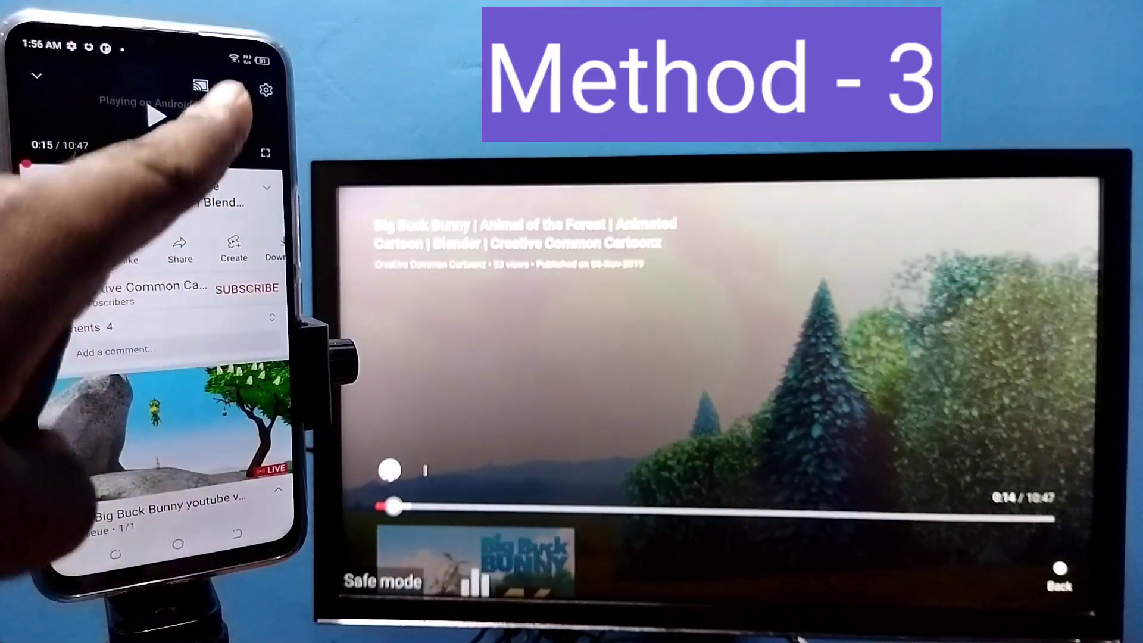
click(201, 86)
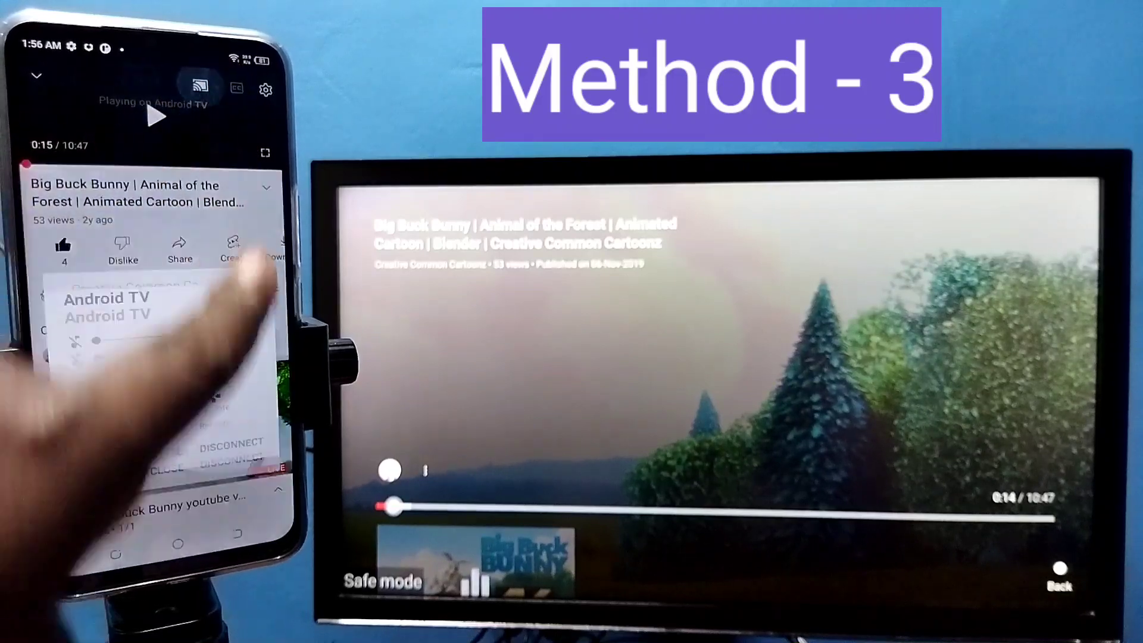
click(224, 383)
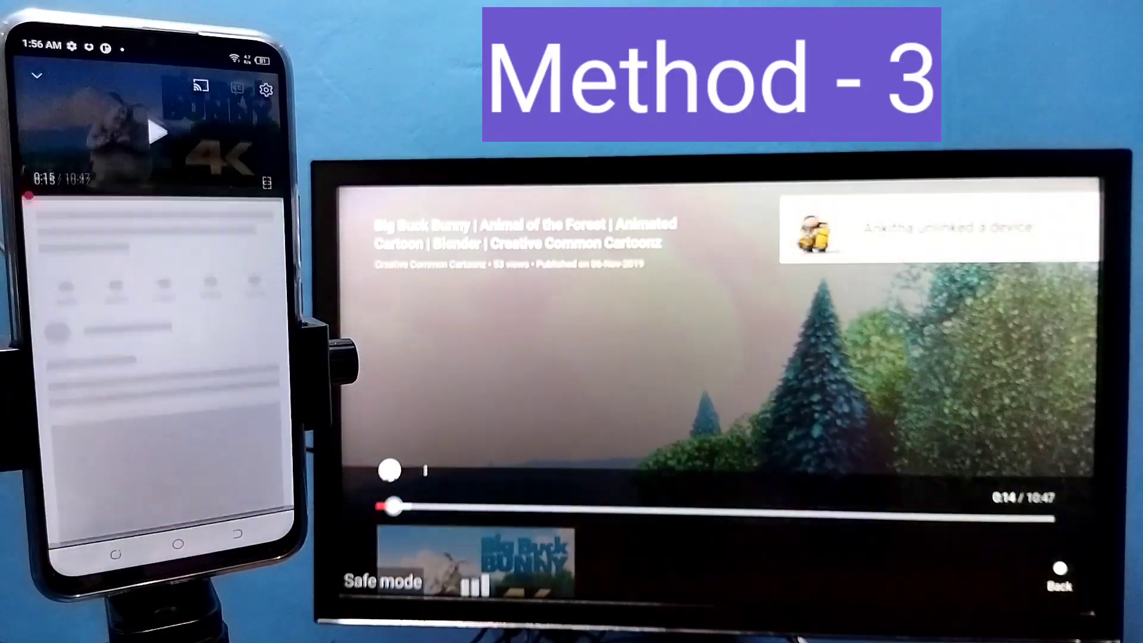